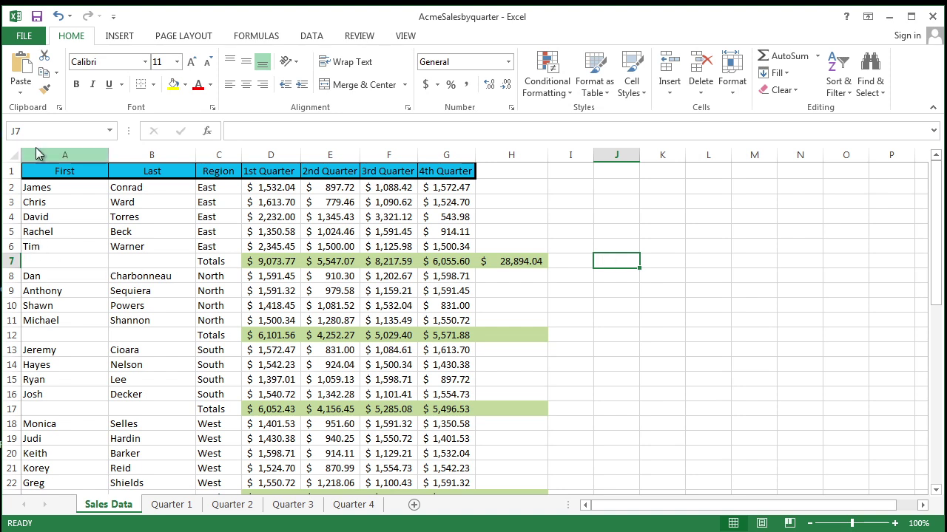
click(565, 295)
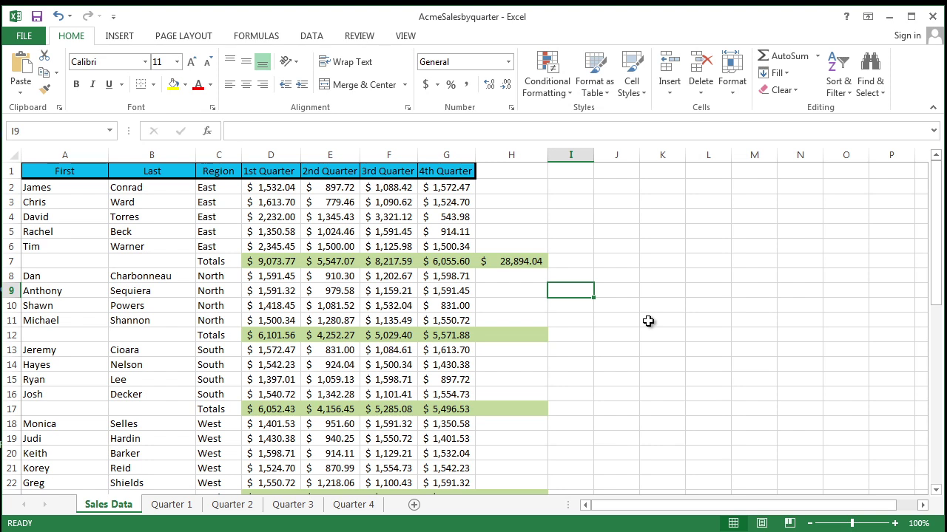
click(270, 262)
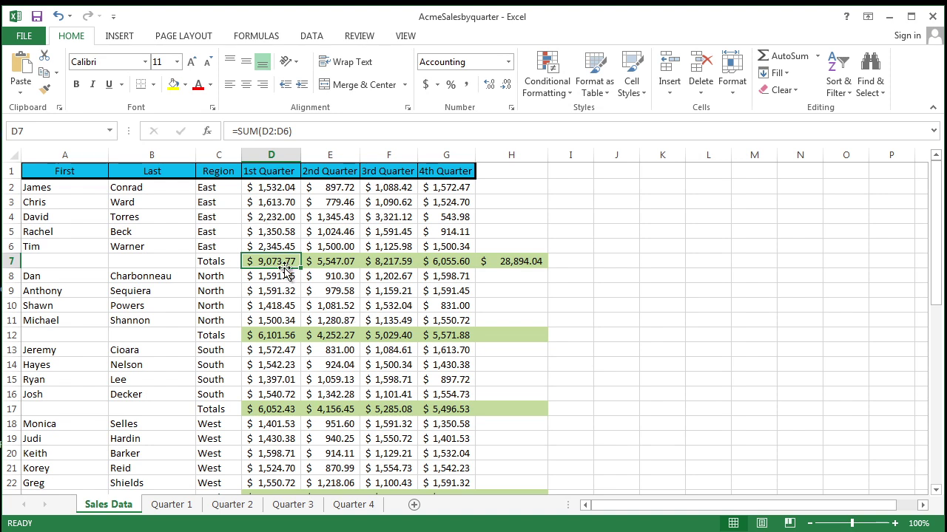
Step: Name cell D7, the $9,073.77 East 1st Quarter total, East1stQuarterSales using the Name Box
mouse_move(278, 263)
mouse_down()
mouse_move(324, 264)
mouse_move(276, 261)
mouse_up()
click(46, 136)
text(E)
key(BackSpace)
text(\)
key(BackSpace)
text(E4)
key(BackSpace)
key(BackSpace)
text(East1stQuarter)
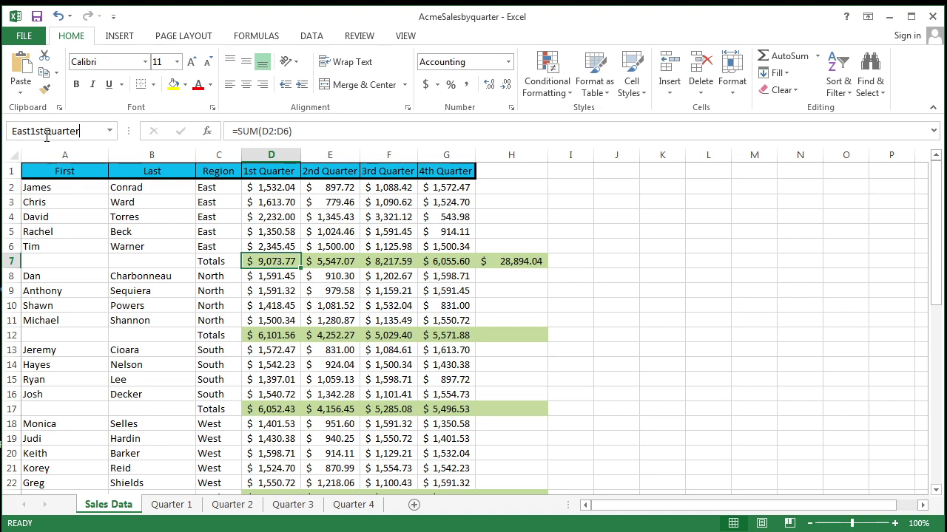
text(Sales)
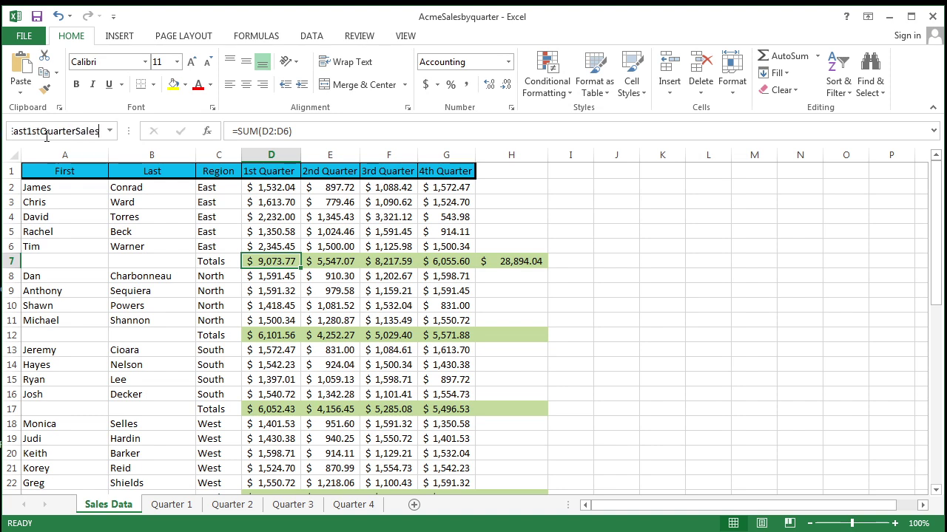
key(Return)
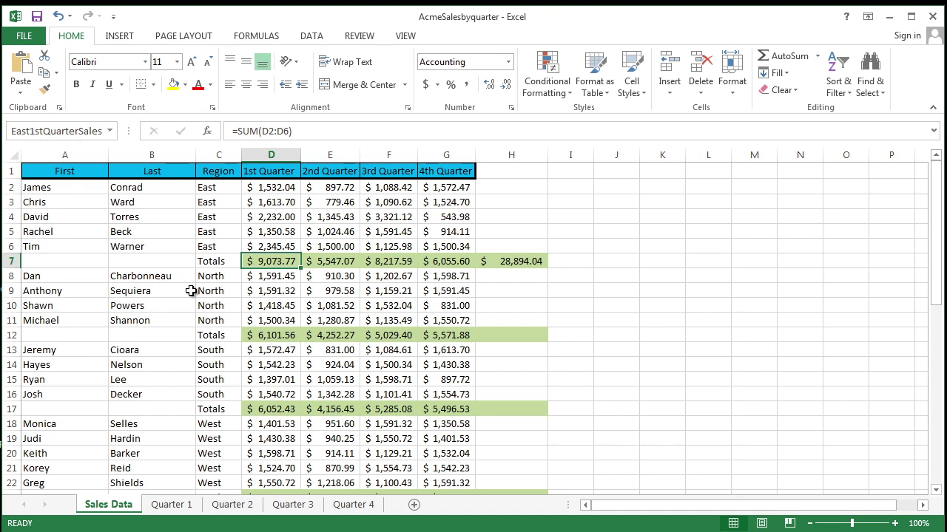
click(337, 279)
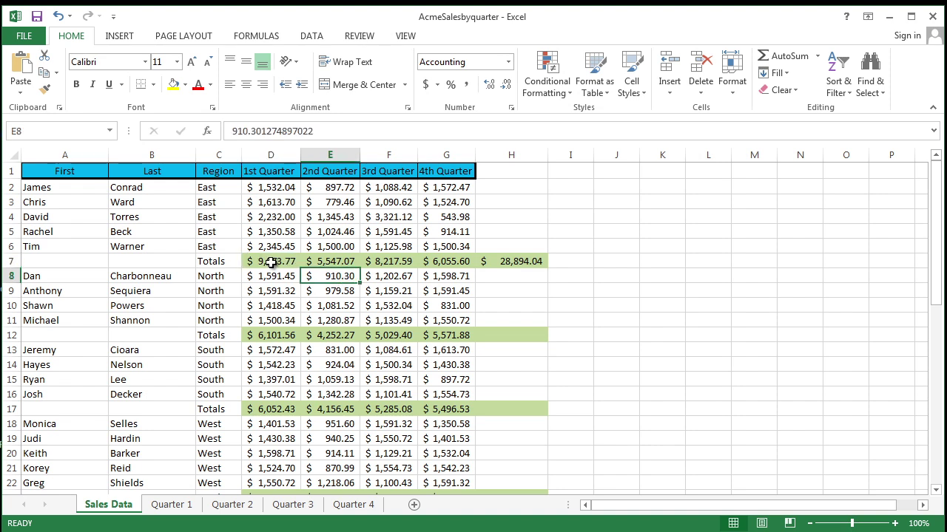
click(271, 263)
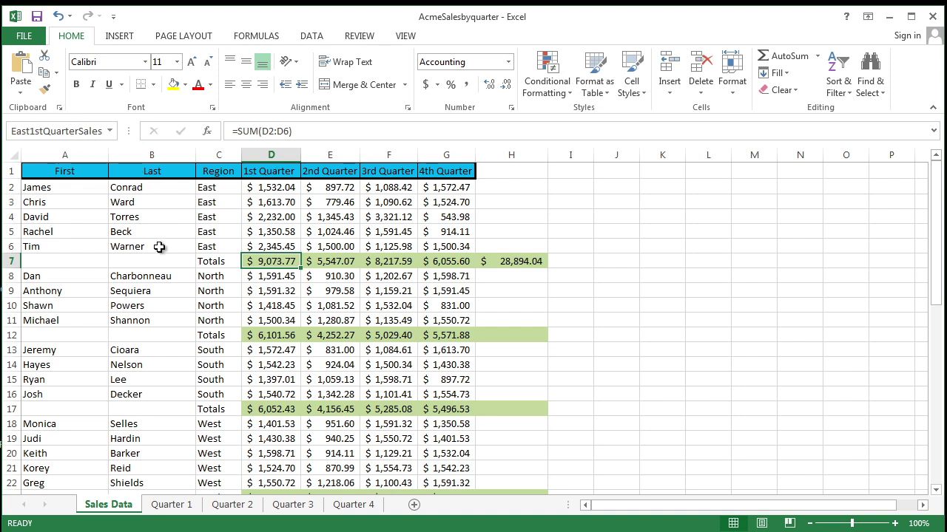
click(841, 393)
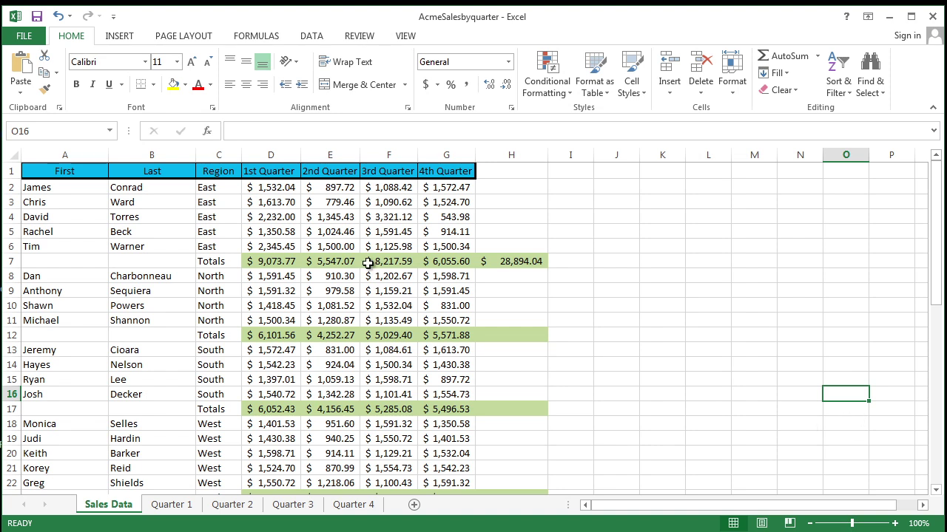
click(111, 133)
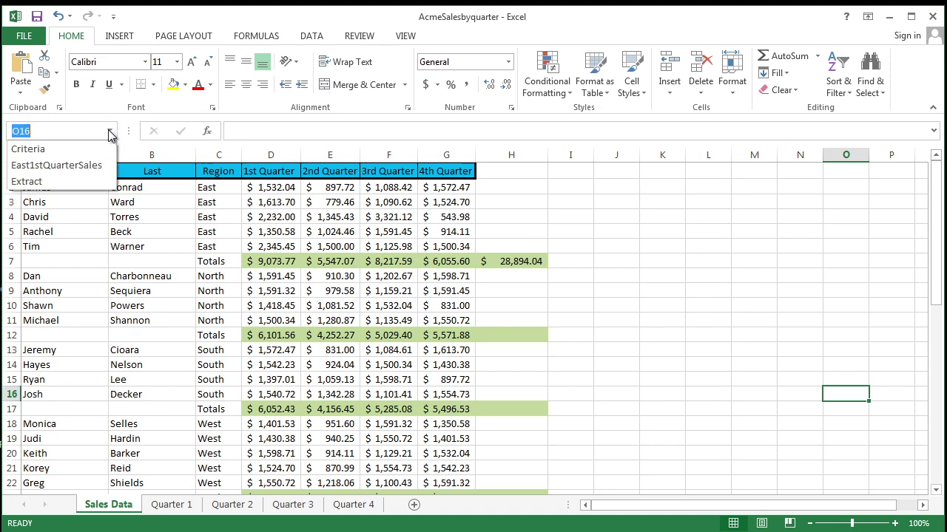
click(67, 166)
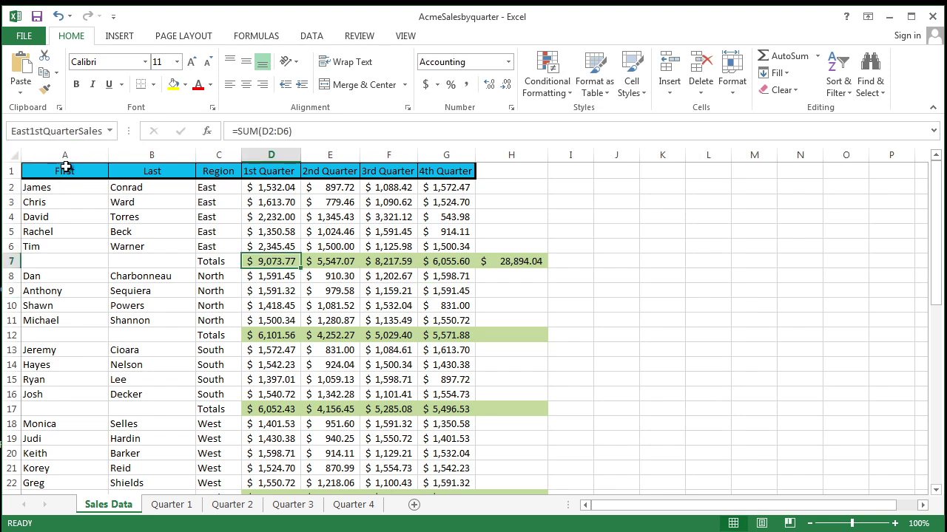
click(844, 319)
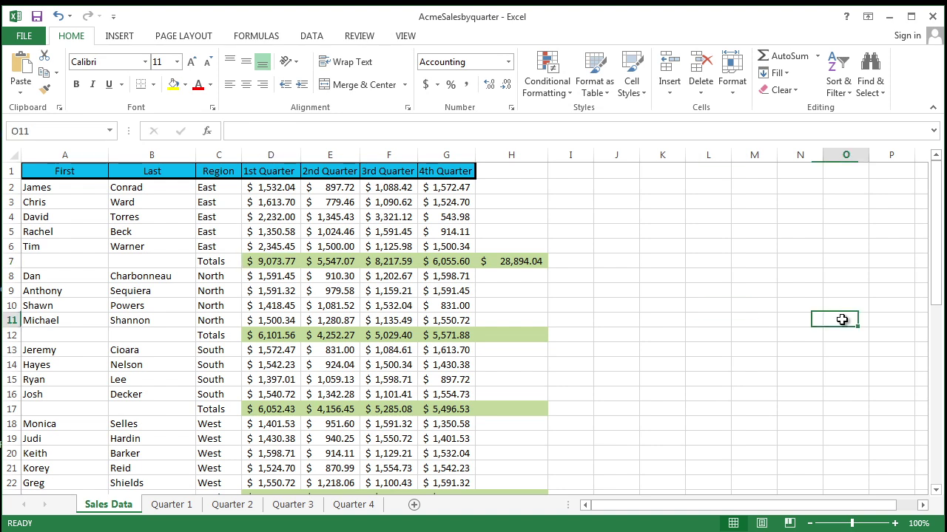
click(874, 92)
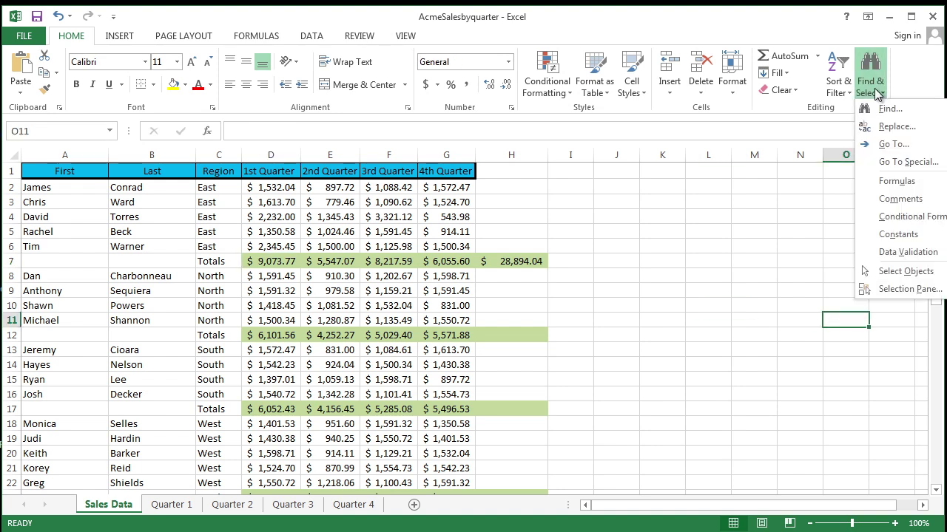
click(867, 143)
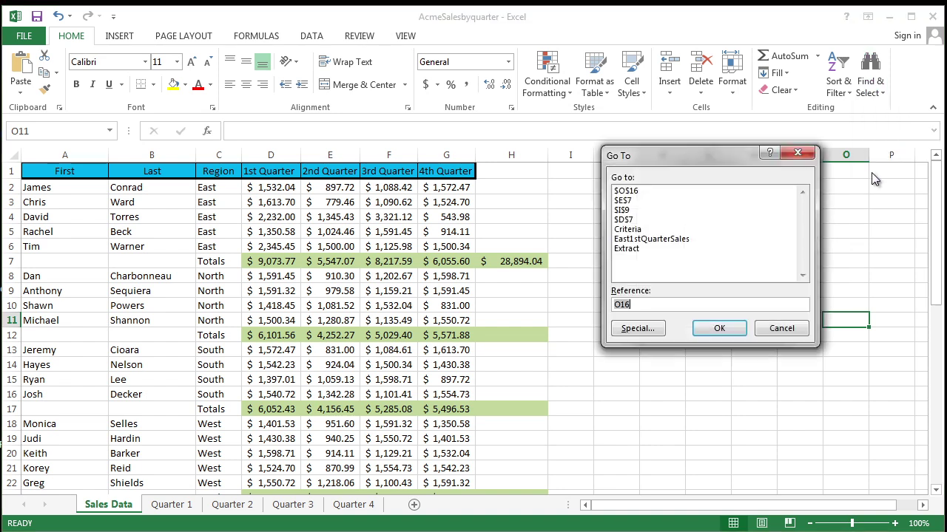
click(644, 239)
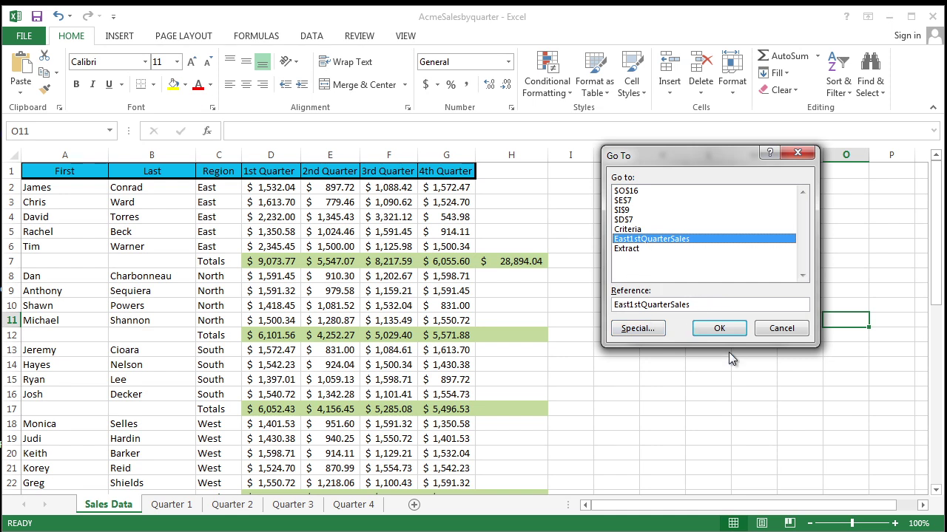
click(720, 331)
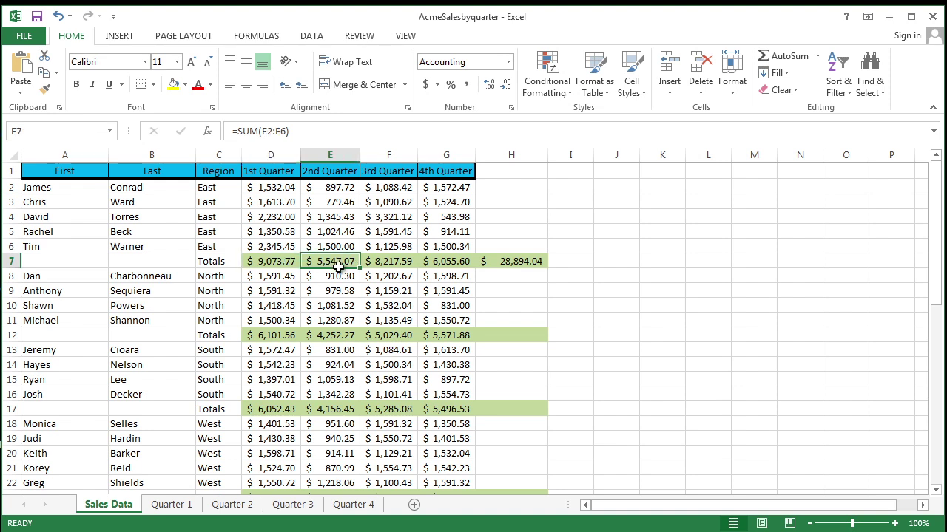
Step: Name cell E7, the $5,547.07 East 2nd Quarter total, East2ndQuarterSales
click(38, 131)
text(East)
text(2nd)
text(Quarter)
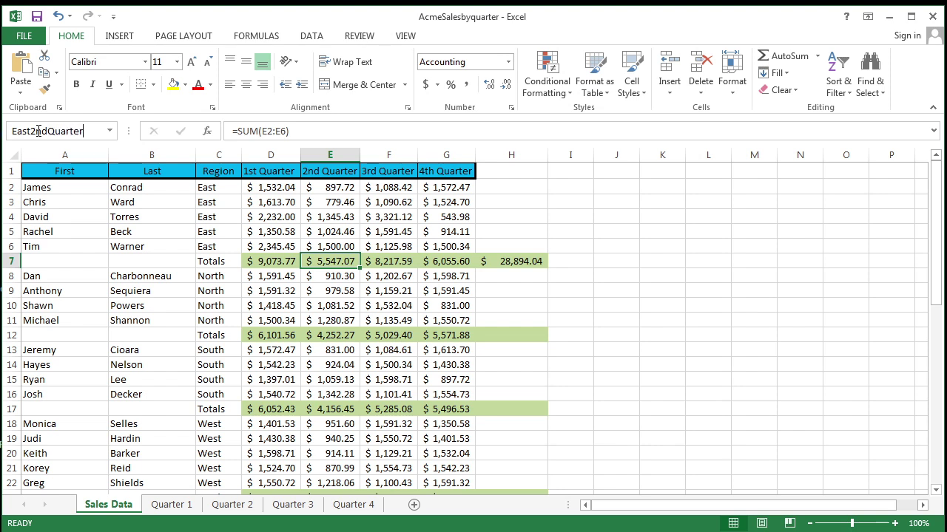
text(Sales)
key(Return)
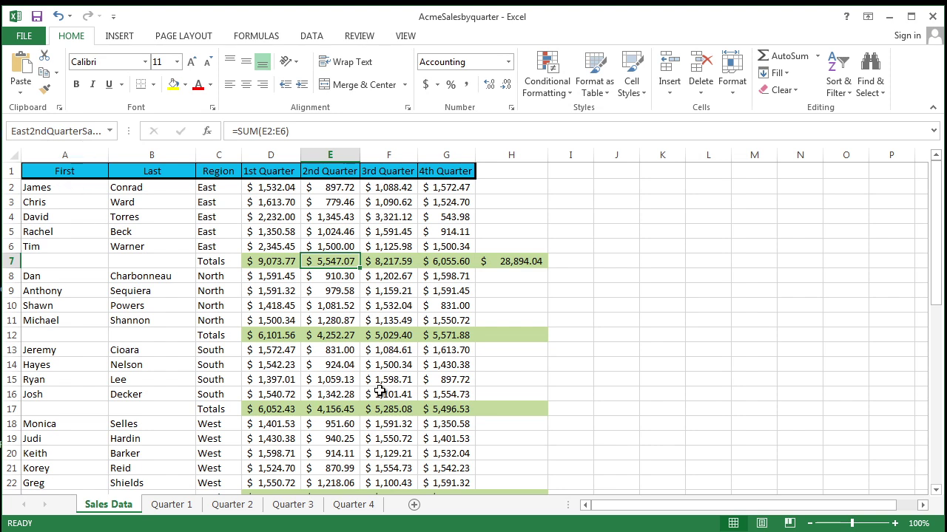
click(654, 263)
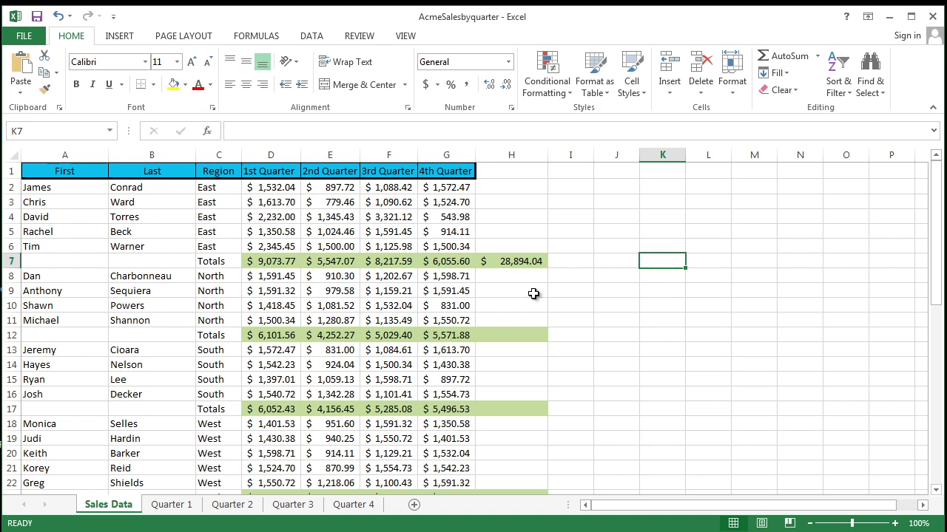
Step: Check the names on D7 and E7, then return to K7
click(262, 261)
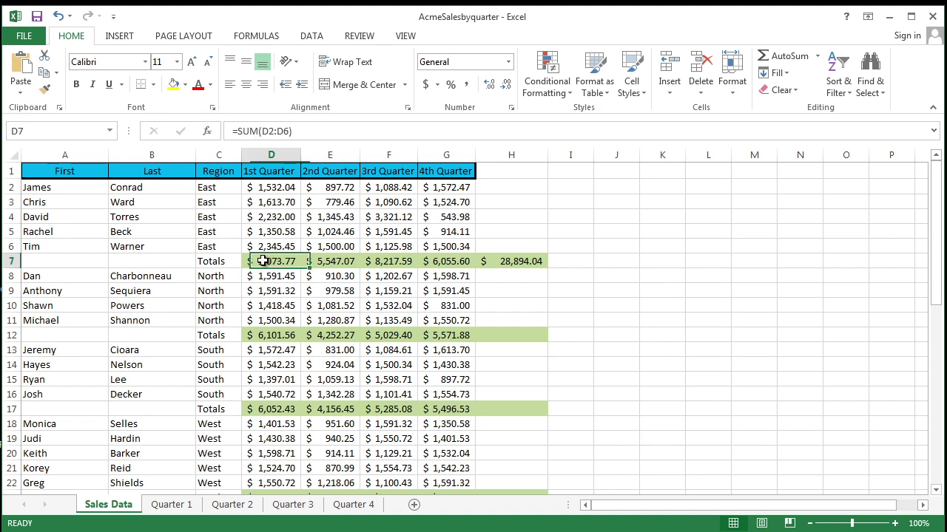
click(338, 262)
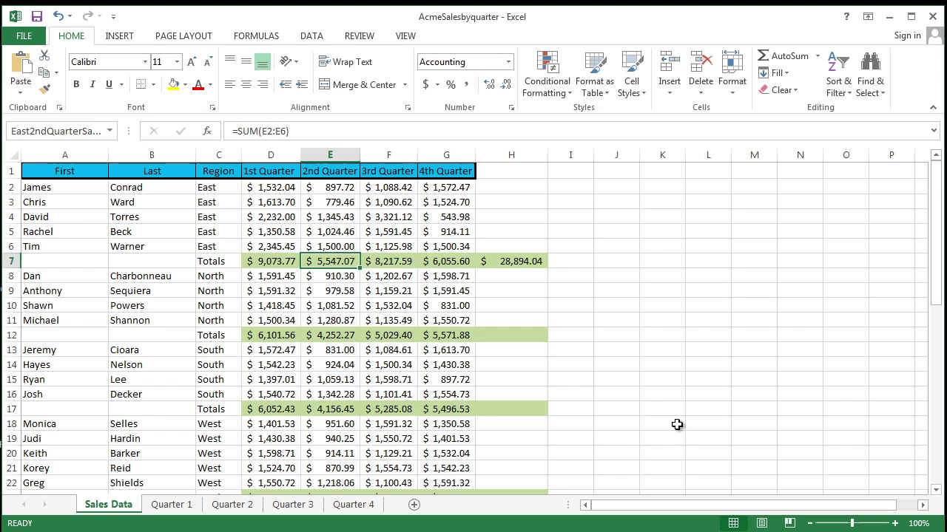
click(668, 262)
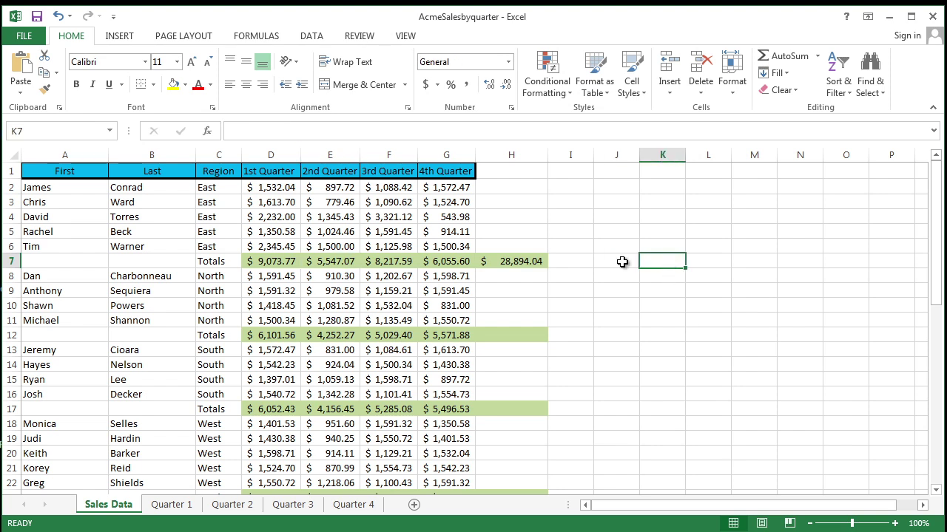
Step: Enter =Sum(East1stQuarterSales:East2ndQuarterSales) in K7 via AutoComplete, giving 14620.84
click(301, 131)
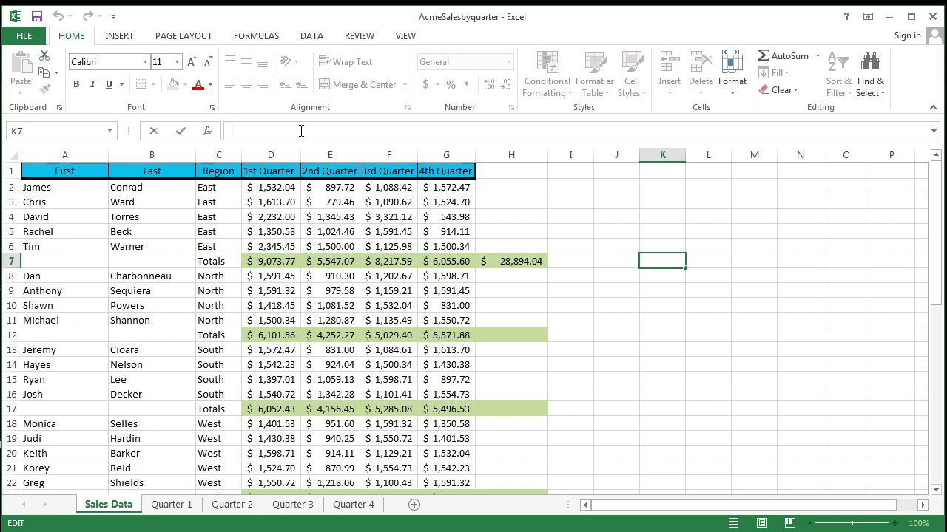
text(=)
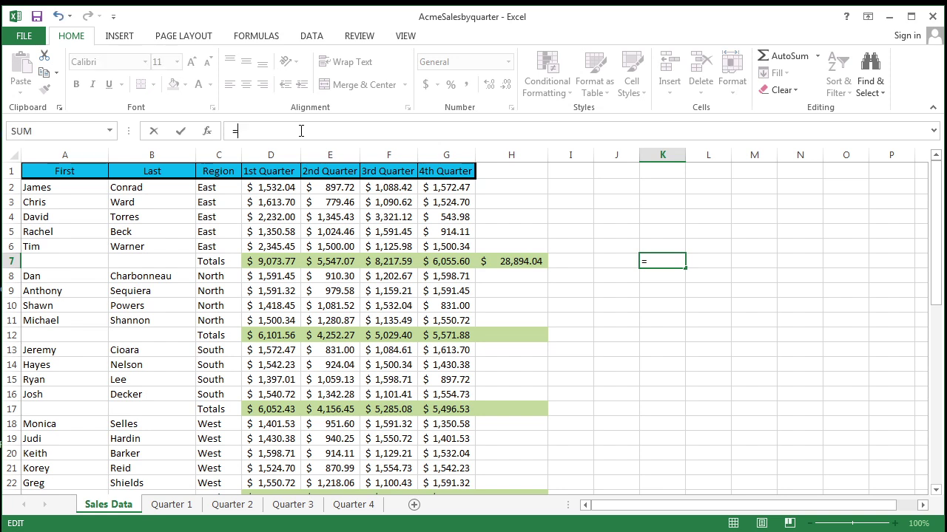
text(Sum)
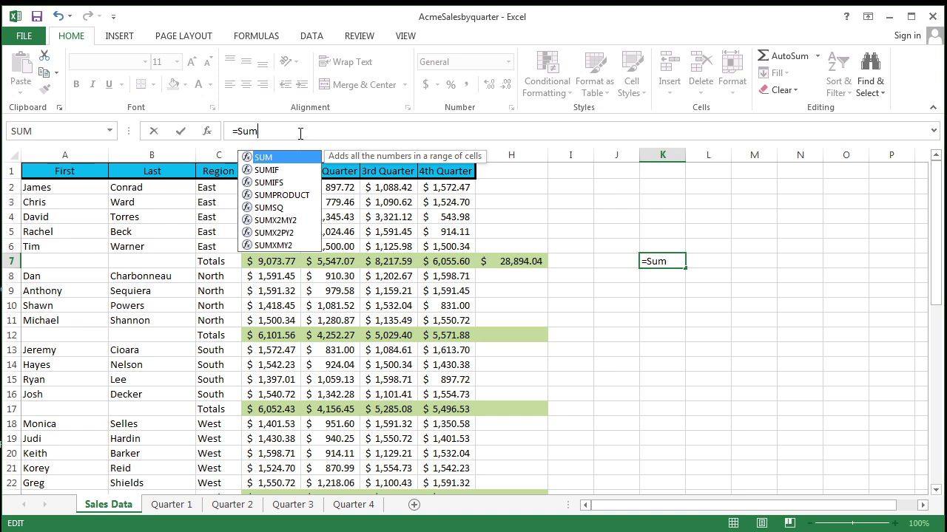
text(()
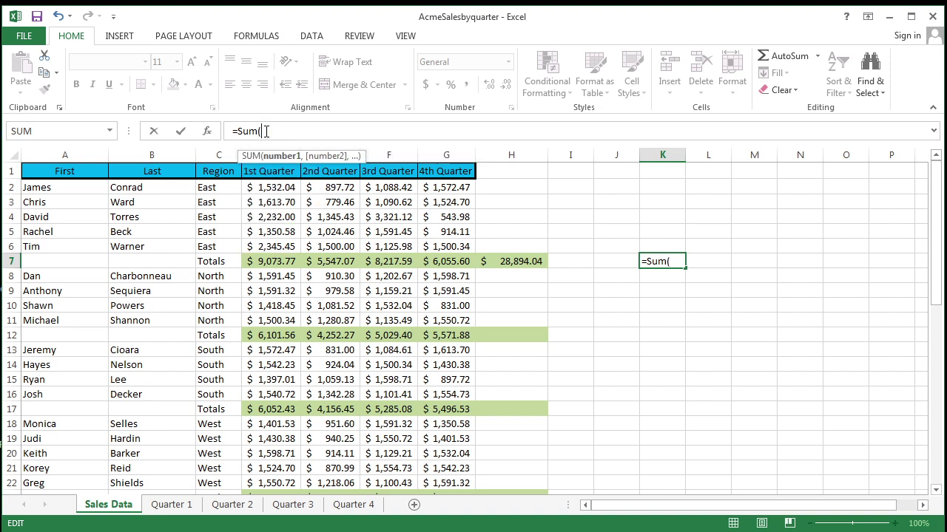
text(e)
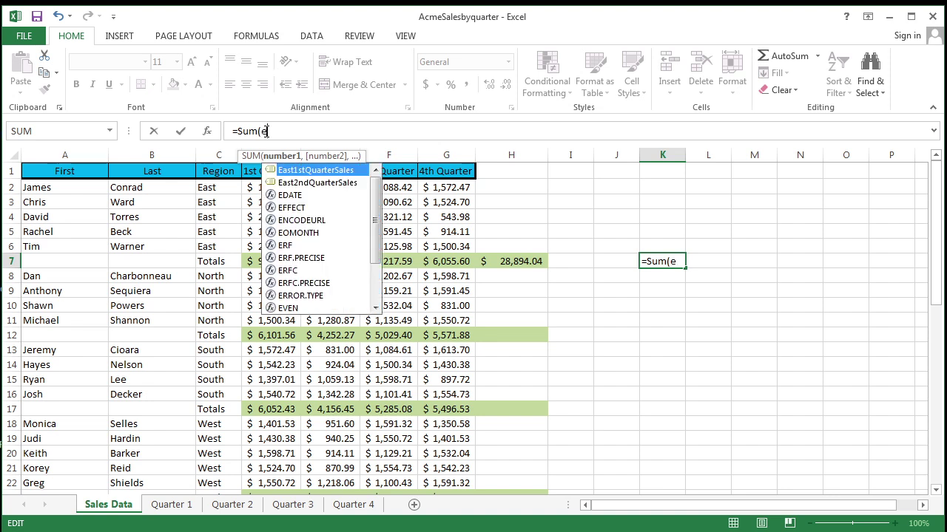
text(a)
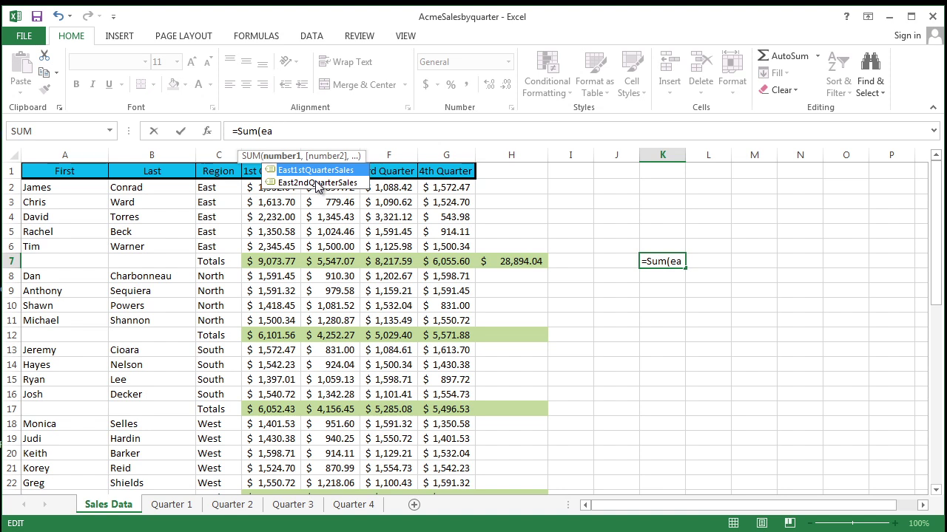
double_click(271, 171)
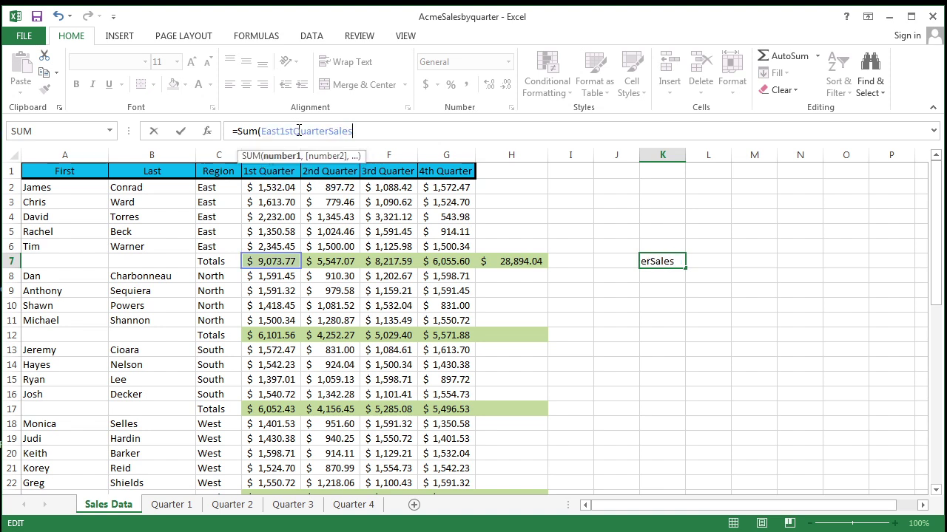
text(:Eas)
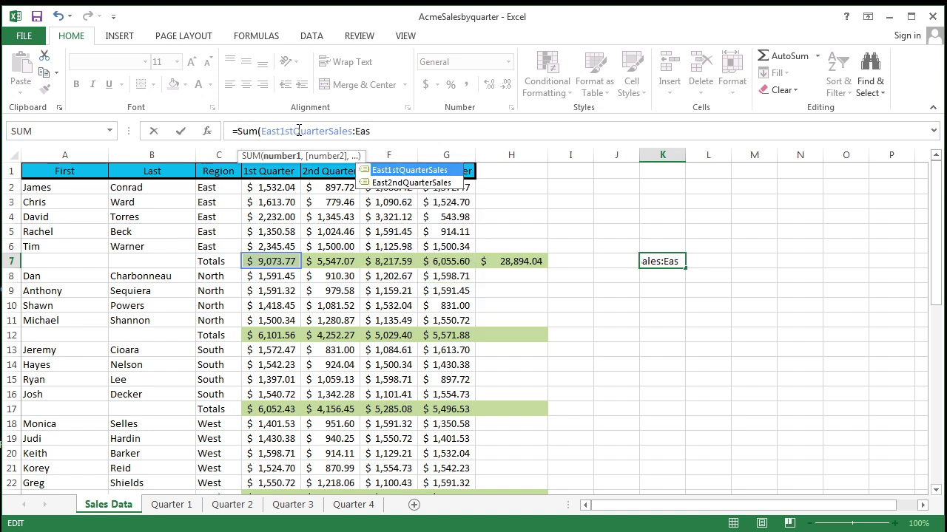
double_click(376, 183)
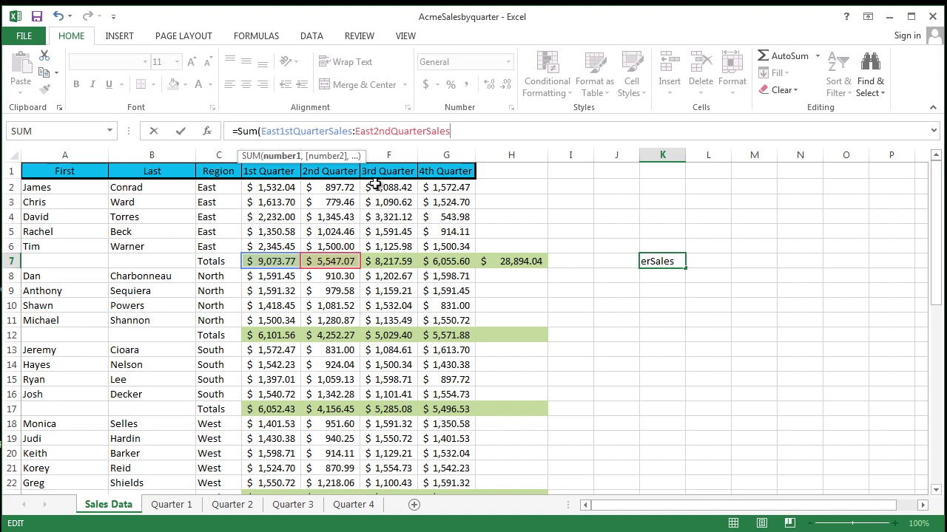
text())
key(Return)
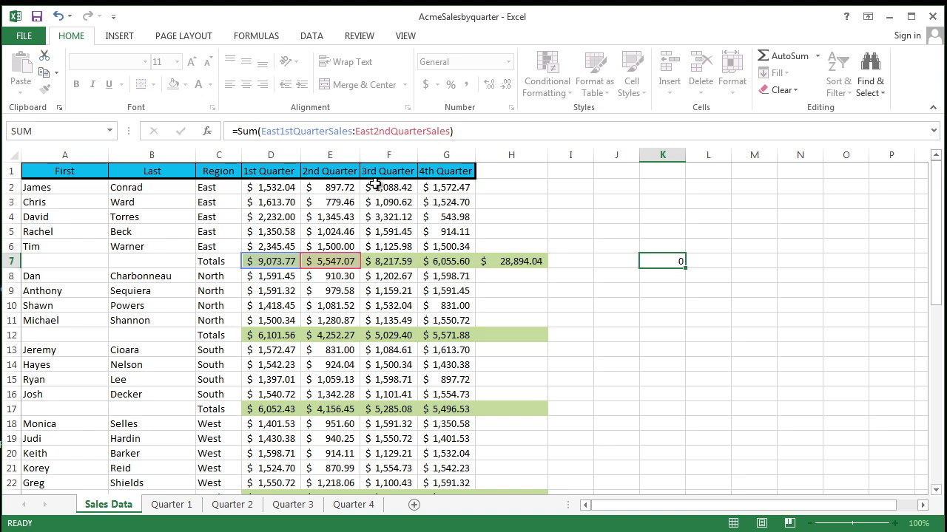
click(666, 263)
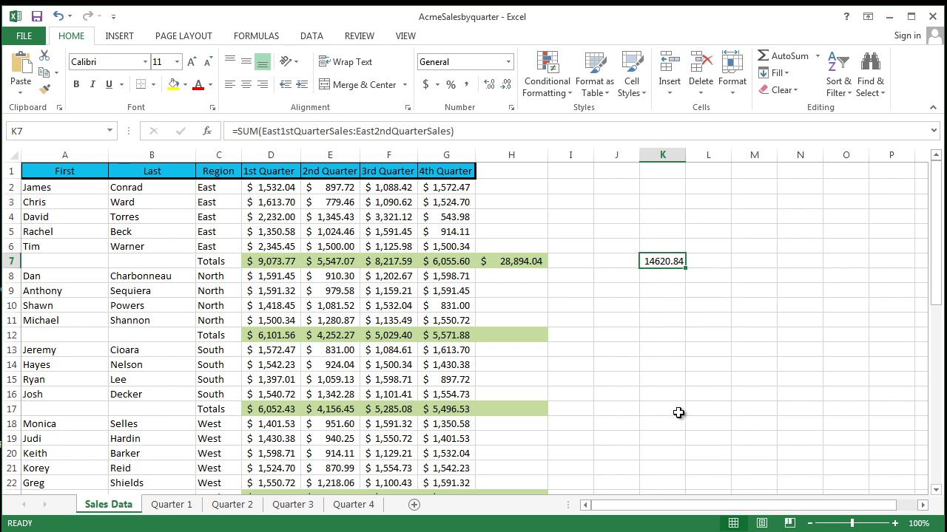
click(516, 260)
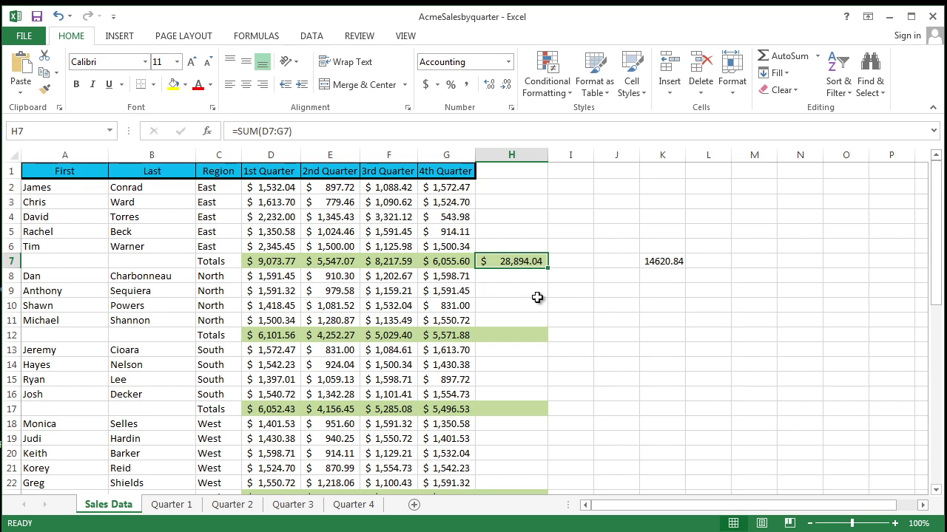
Step: Copy H7's =SUM(D7:G7) formula and select H12 as the destination
click(46, 74)
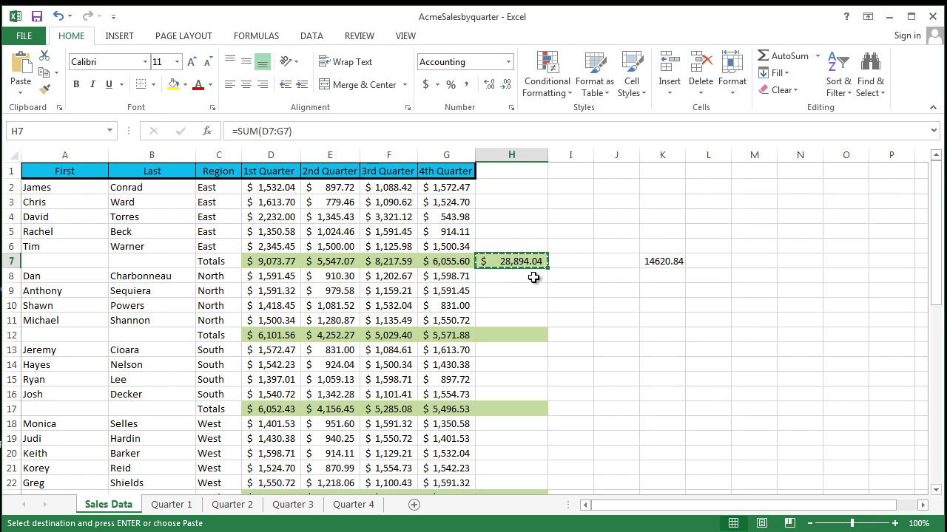
click(501, 334)
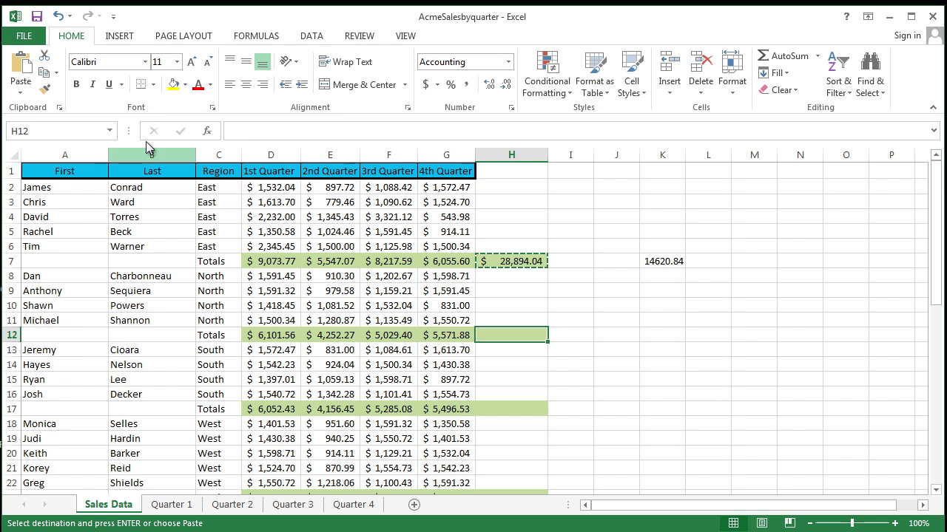
Step: Paste the formula into H12 as =SUM(D12:G12) and compare it with H7
click(22, 67)
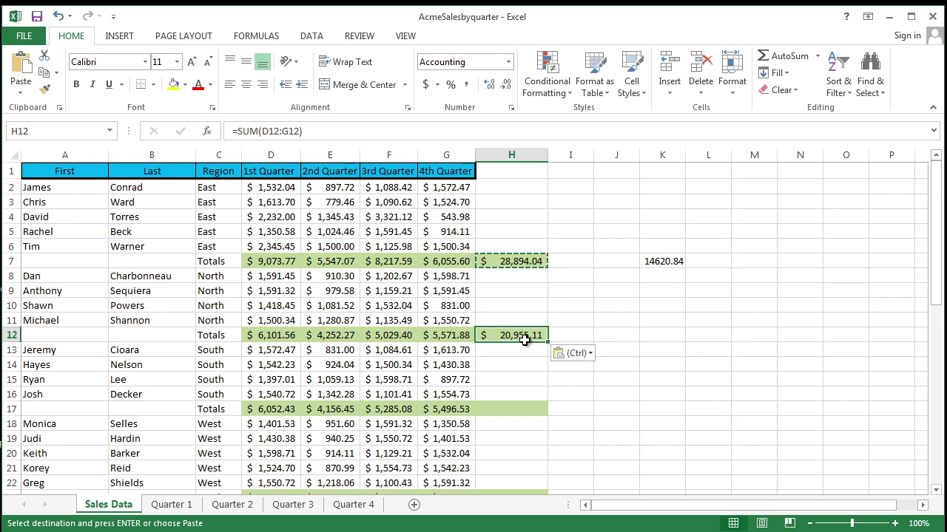
click(504, 262)
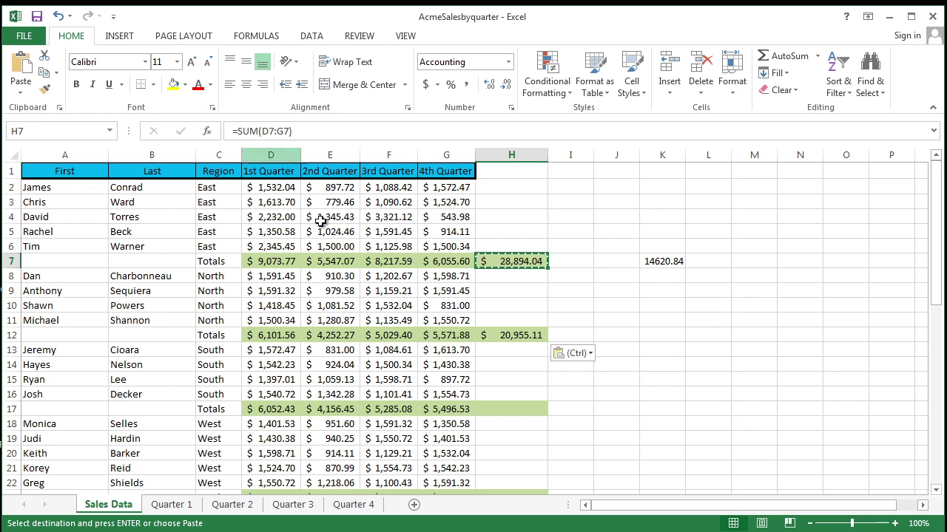
click(521, 342)
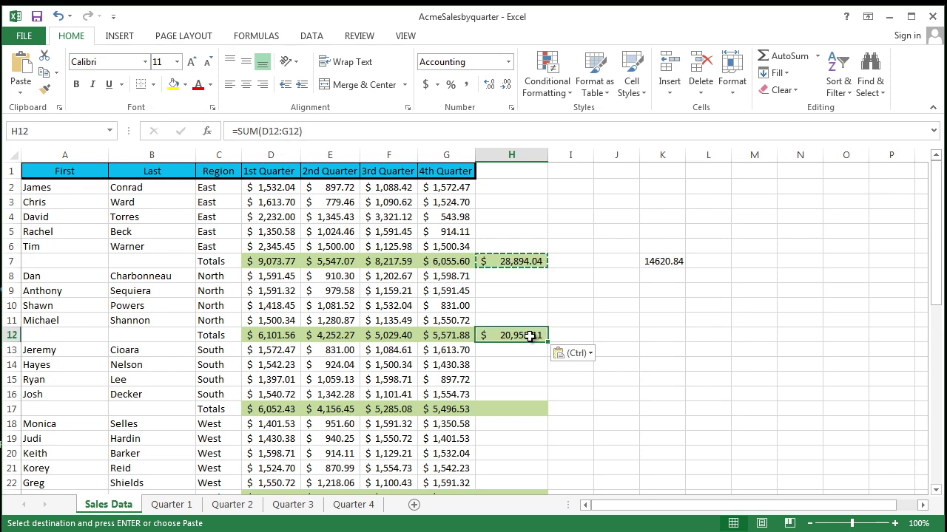
Step: Paste the row-total formula into H17 ($20,990.49) and H23 ($26,745.17)
click(507, 410)
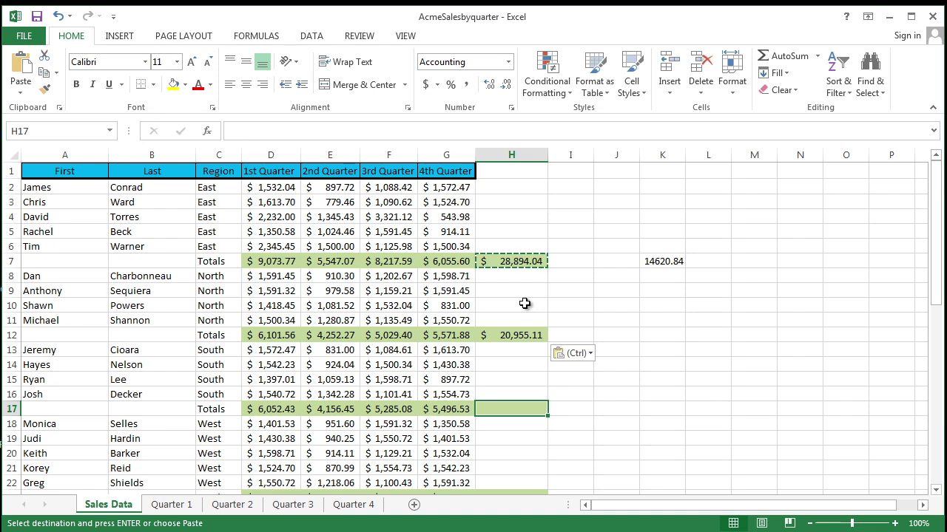
click(20, 74)
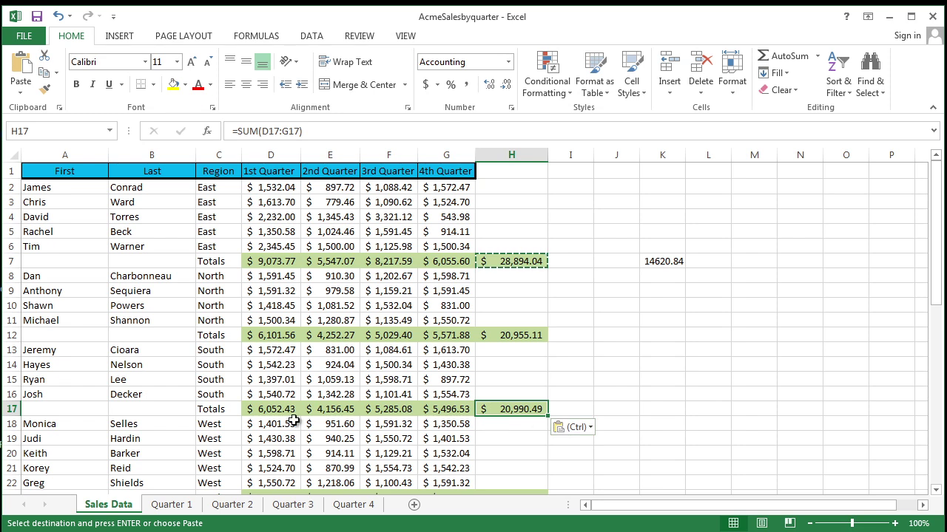
scroll(594, 380, down, 2)
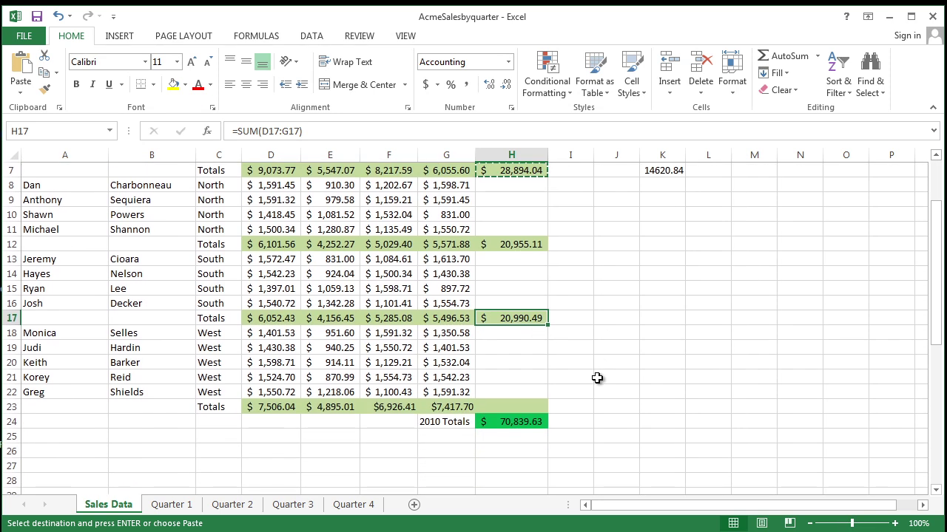
click(505, 407)
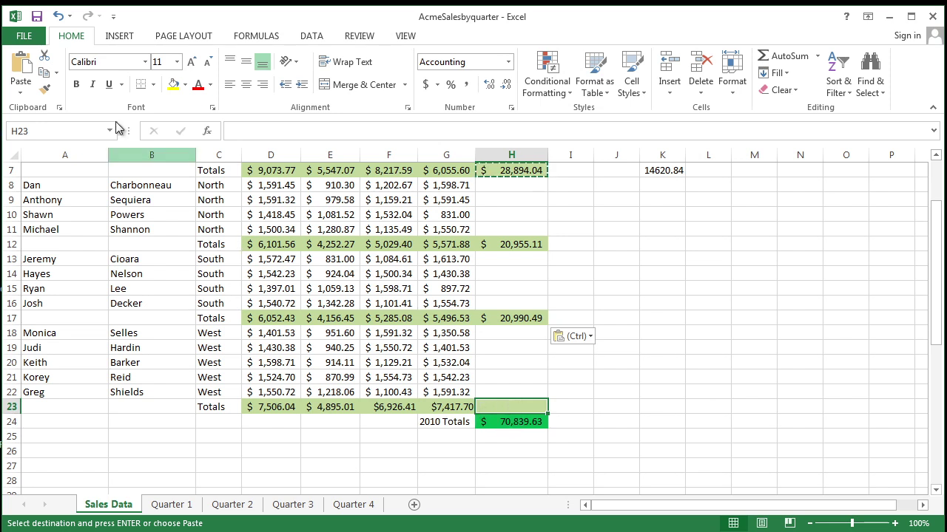
click(19, 68)
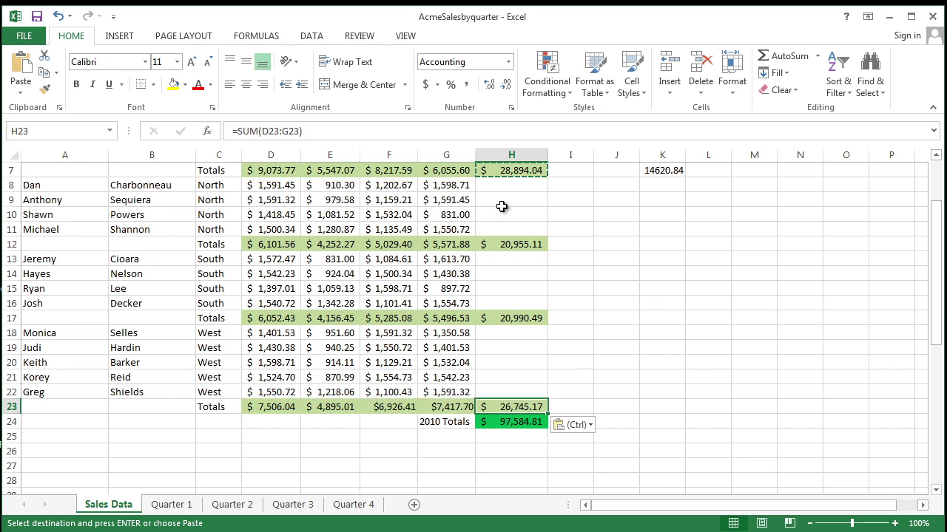
Step: Press Esc to clear the copy outline around H7
key(Escape)
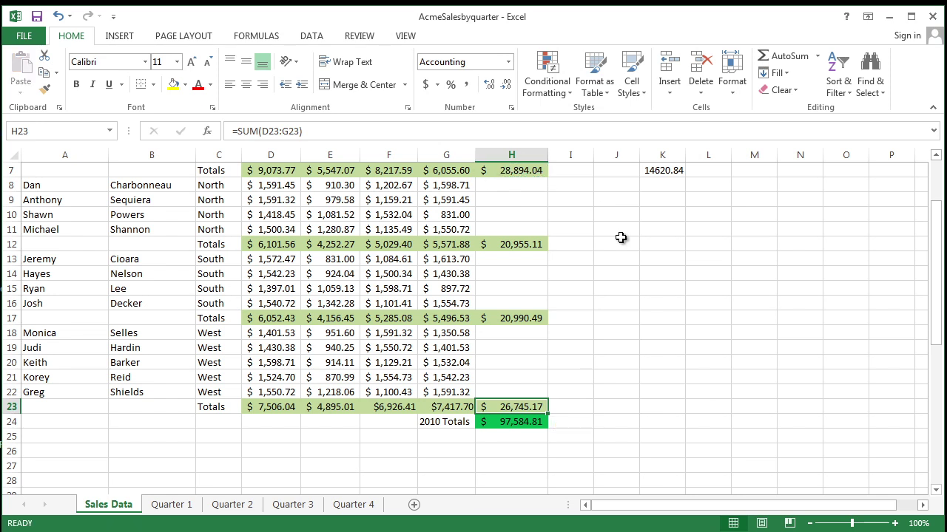